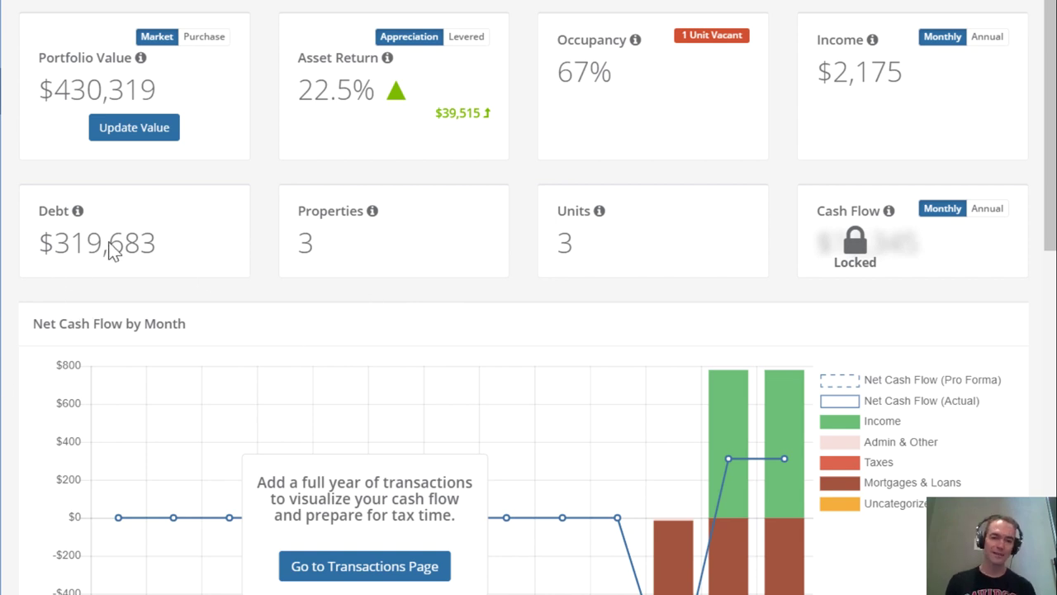
- Scroll through the three-property portfolio table with acquisition price, market value, loan balance and equity
{"action": "scroll", "coordinate": [467, 285], "scroll_direction": "down", "scroll_amount": 3}
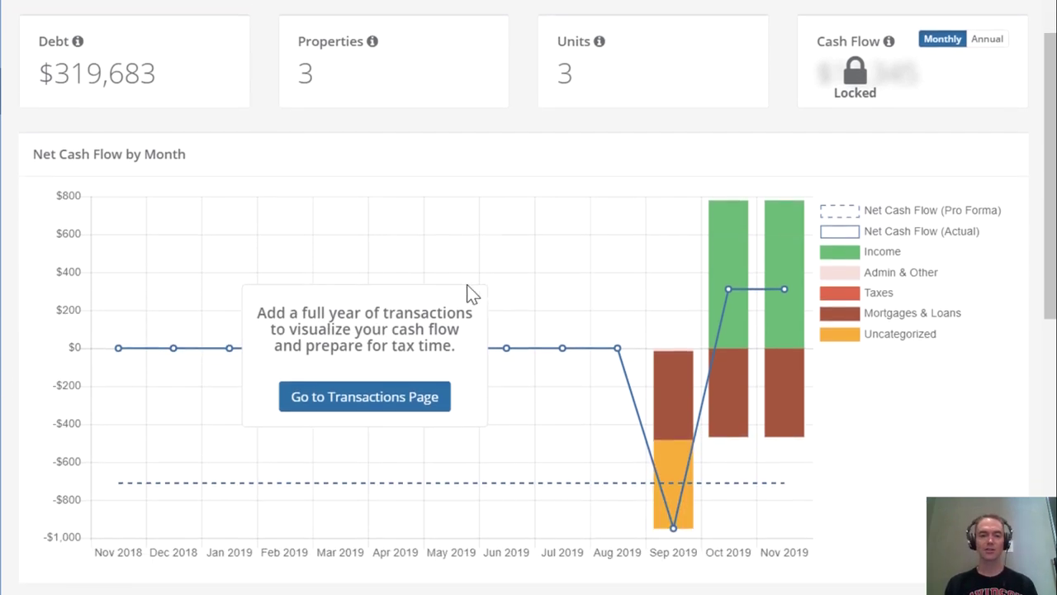
{"action": "scroll", "coordinate": [466, 285], "scroll_direction": "down", "scroll_amount": 3}
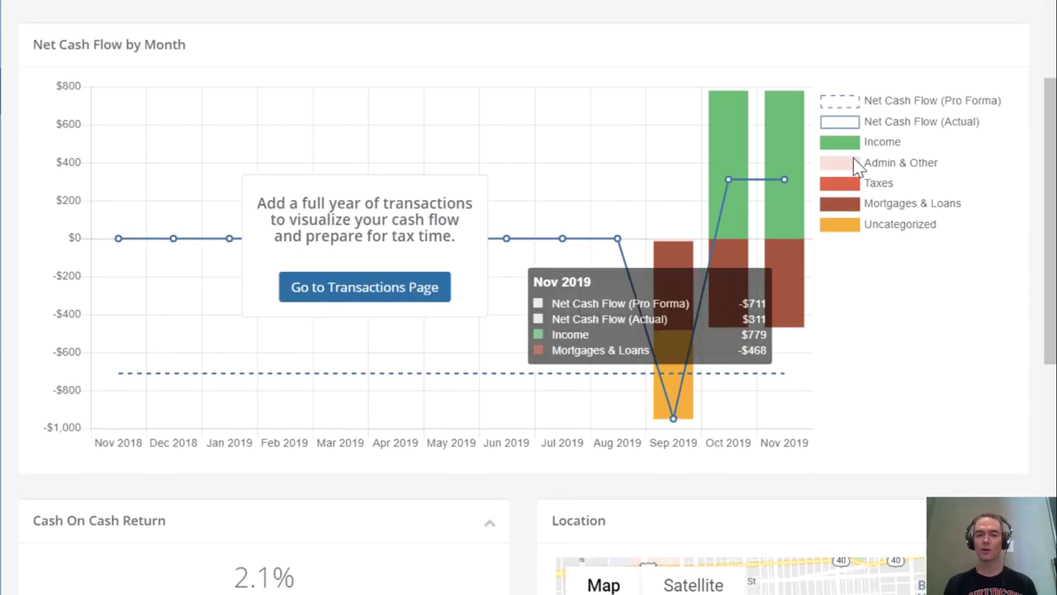
{"action": "scroll", "coordinate": [564, 425], "scroll_direction": "down", "scroll_amount": 5}
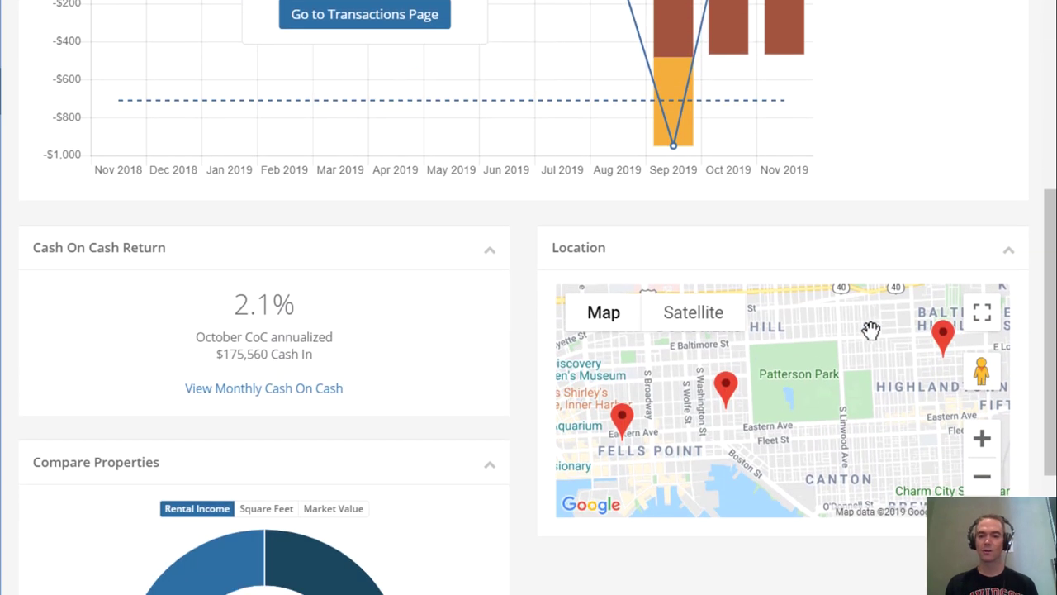
{"action": "scroll", "coordinate": [540, 424], "scroll_direction": "down", "scroll_amount": 3}
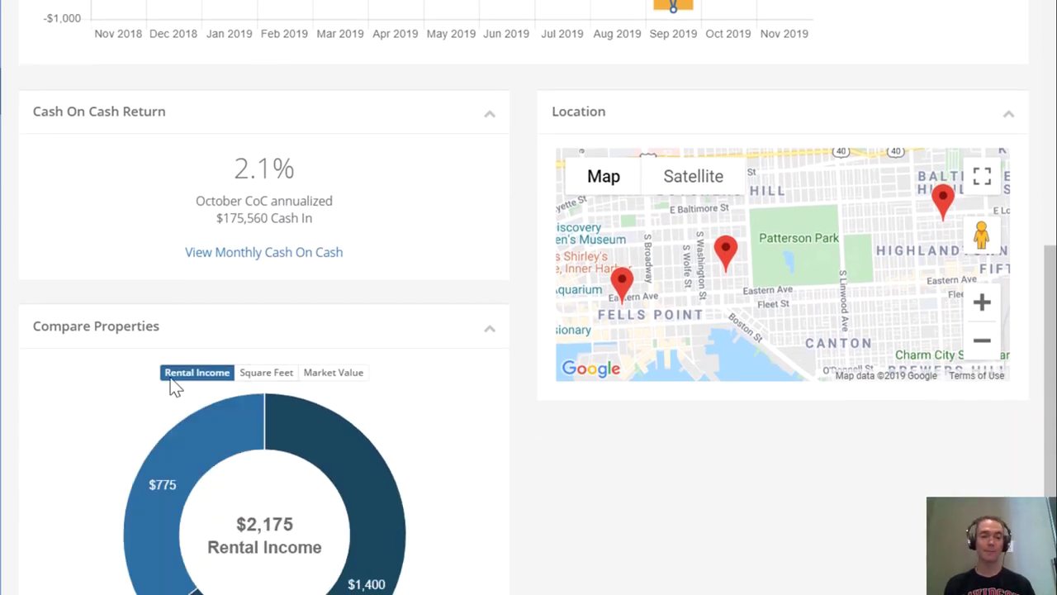
{"action": "scroll", "coordinate": [482, 392], "scroll_direction": "down", "scroll_amount": 4}
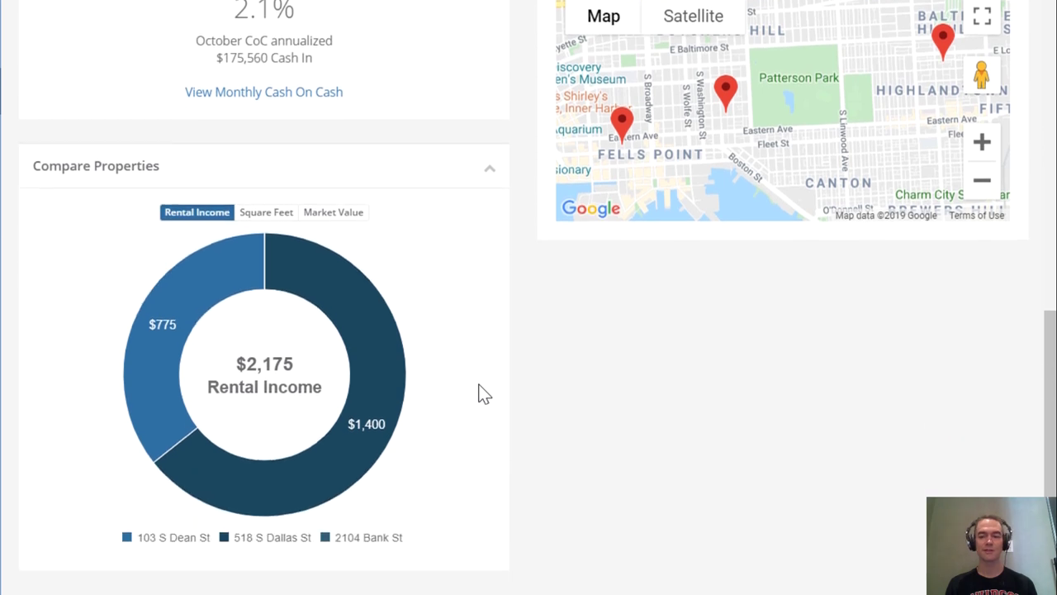
{"action": "scroll", "coordinate": [483, 394], "scroll_direction": "up", "scroll_amount": 10}
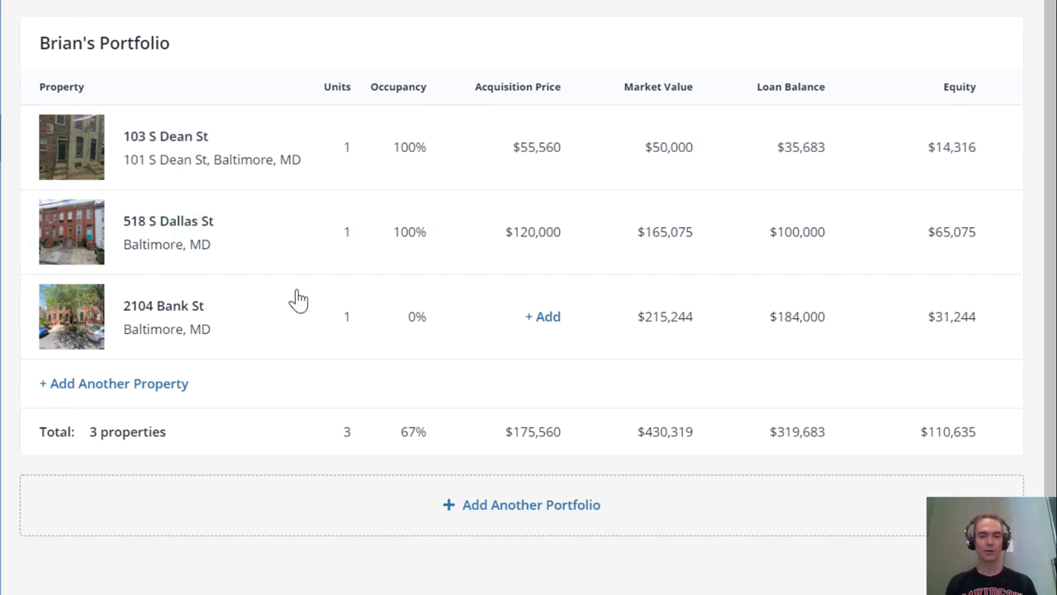
{"action": "mouse_move", "coordinate": [364, 153]}
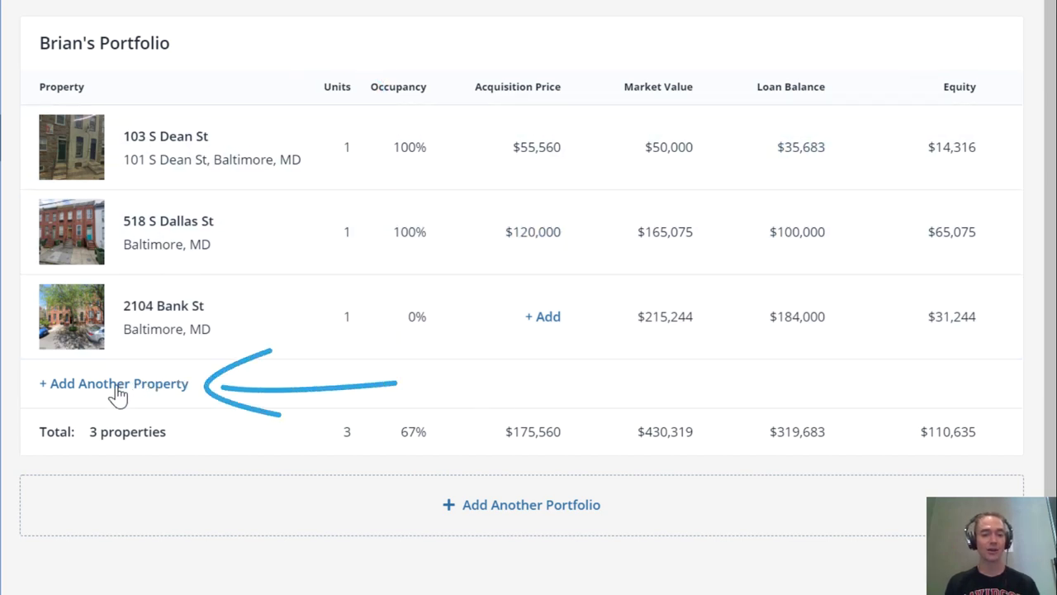
{"action": "left_click", "coordinate": [118, 395]}
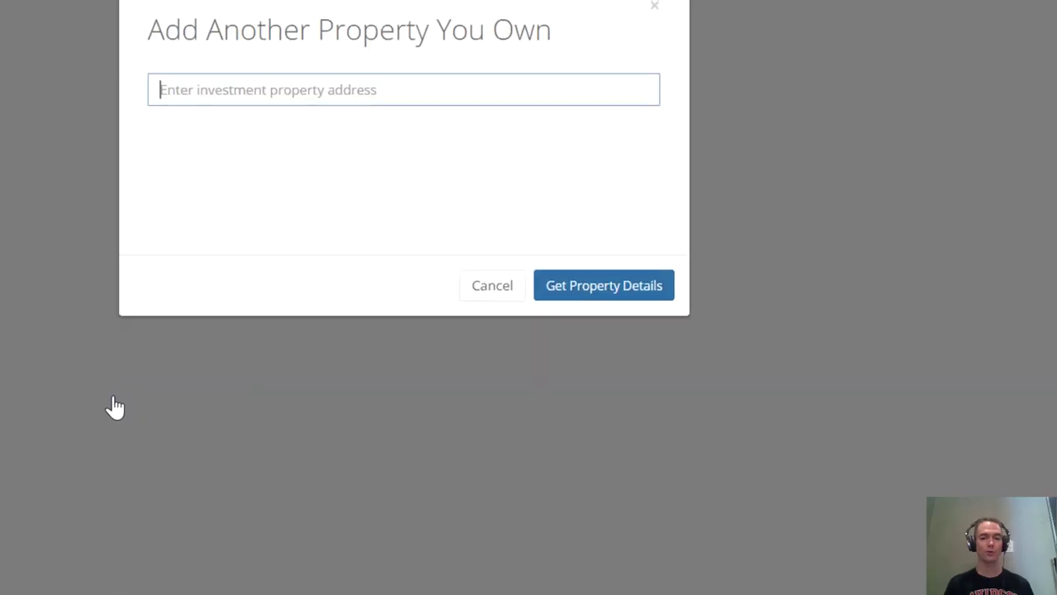
{"action": "type", "text": "210"}
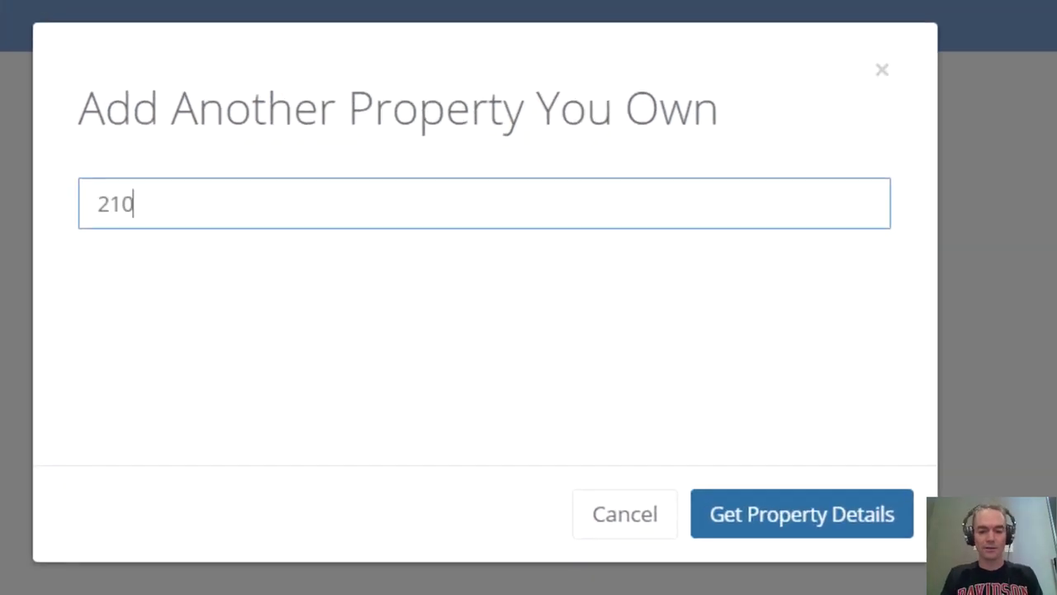
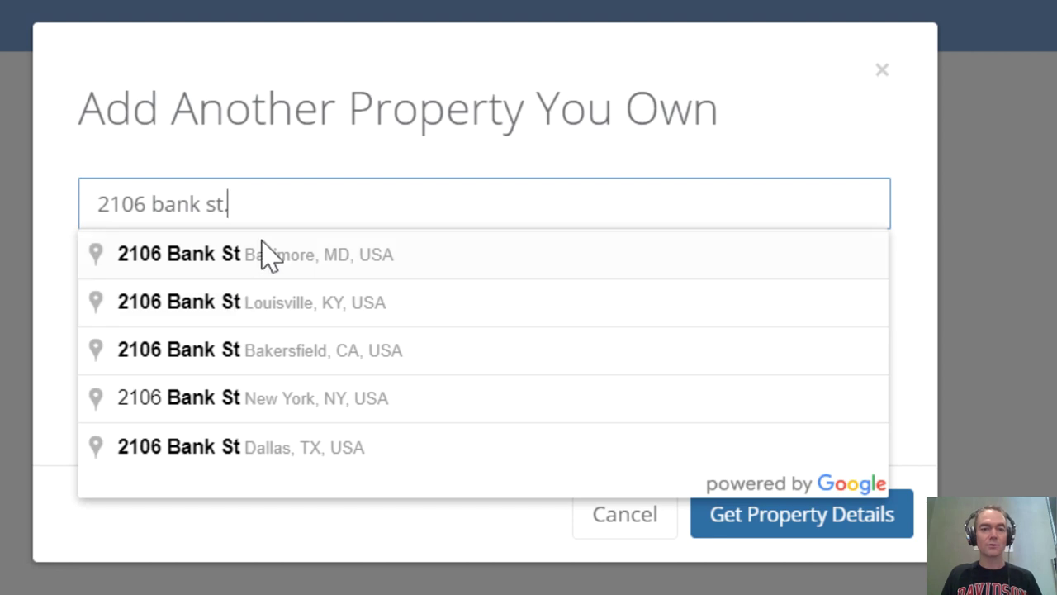
{"action": "left_click", "coordinate": [264, 249]}
{"action": "left_click", "coordinate": [826, 515]}
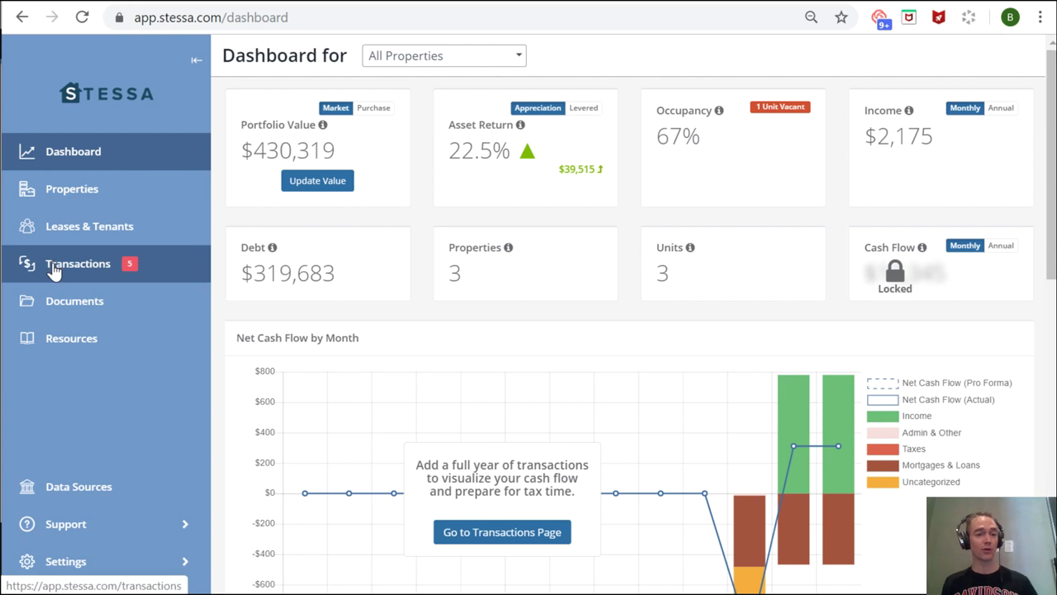
- Go to the Properties page listing the three properties and their totals
{"action": "left_click", "coordinate": [72, 203]}
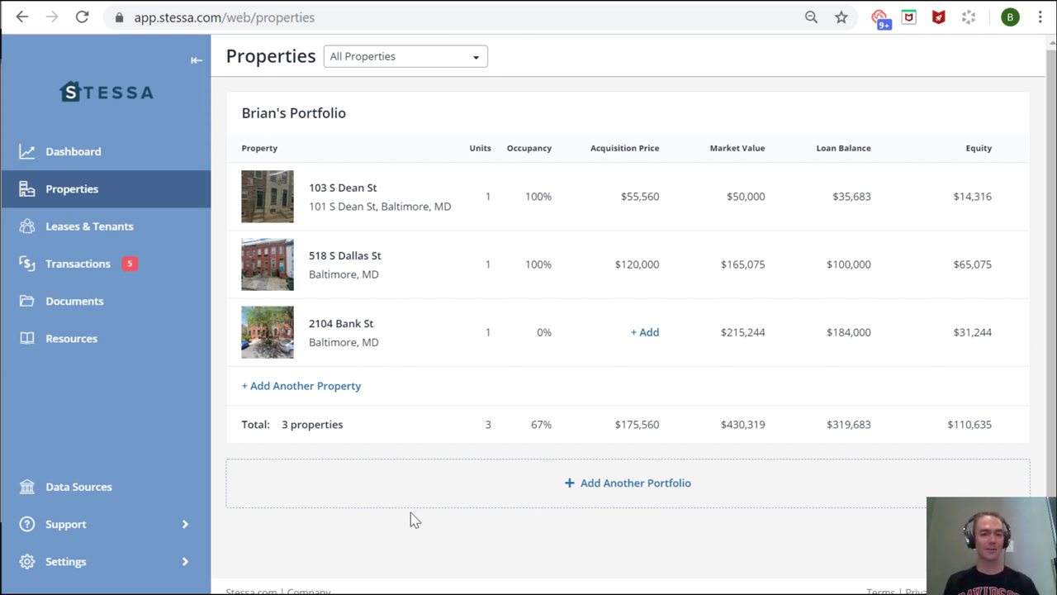
- Show each property's unit, tenant, rent and lease documents on Leases & Tenants
{"action": "left_click", "coordinate": [71, 238]}
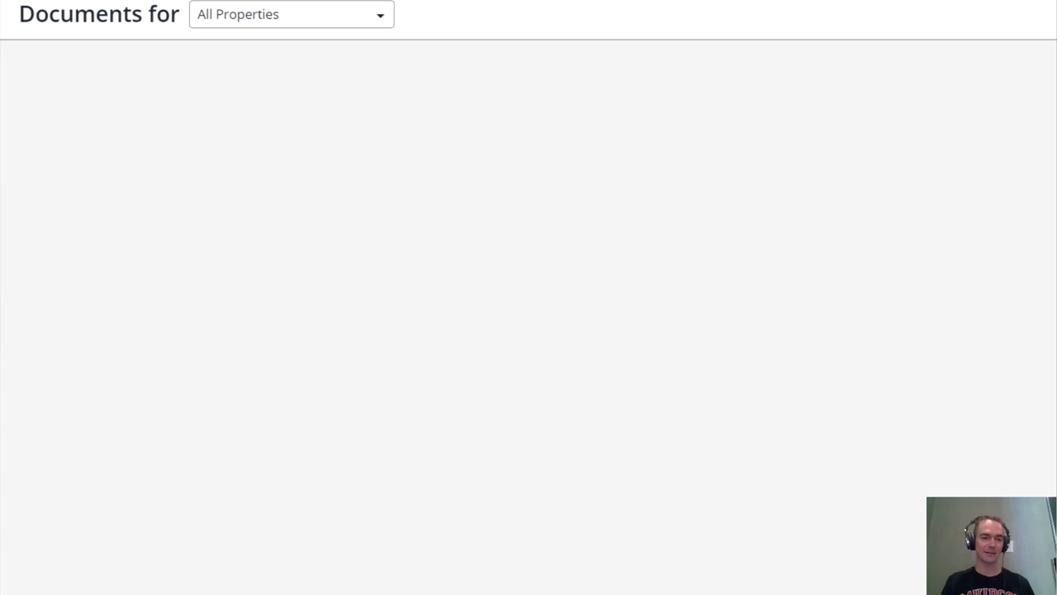
{"action": "scroll", "coordinate": [272, 418], "scroll_direction": "down", "scroll_amount": 3}
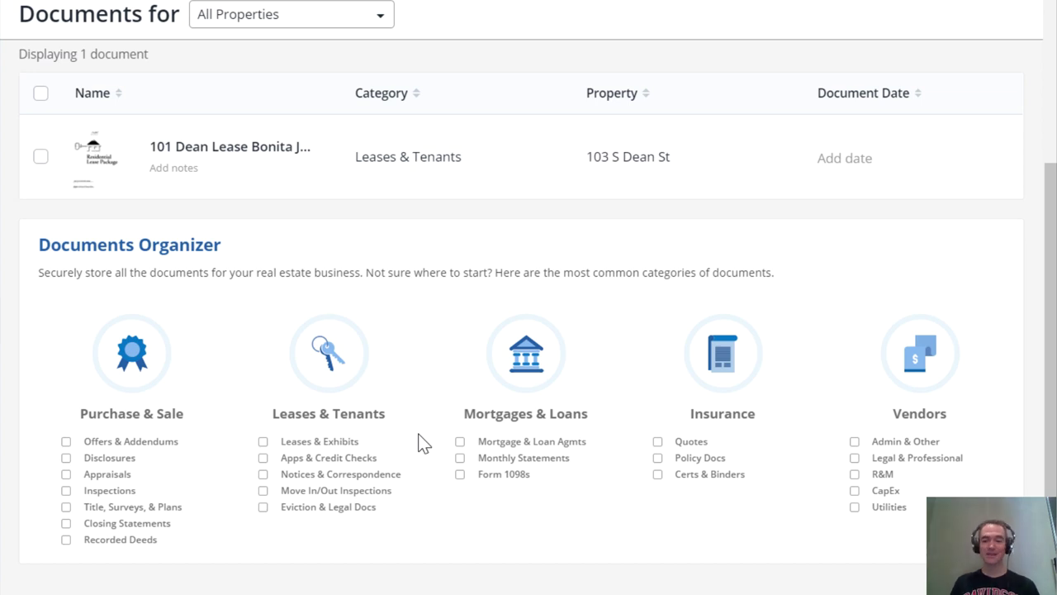
{"action": "scroll", "coordinate": [549, 453], "scroll_direction": "up", "scroll_amount": 2}
{"action": "scroll", "coordinate": [432, 404], "scroll_direction": "up", "scroll_amount": 1}
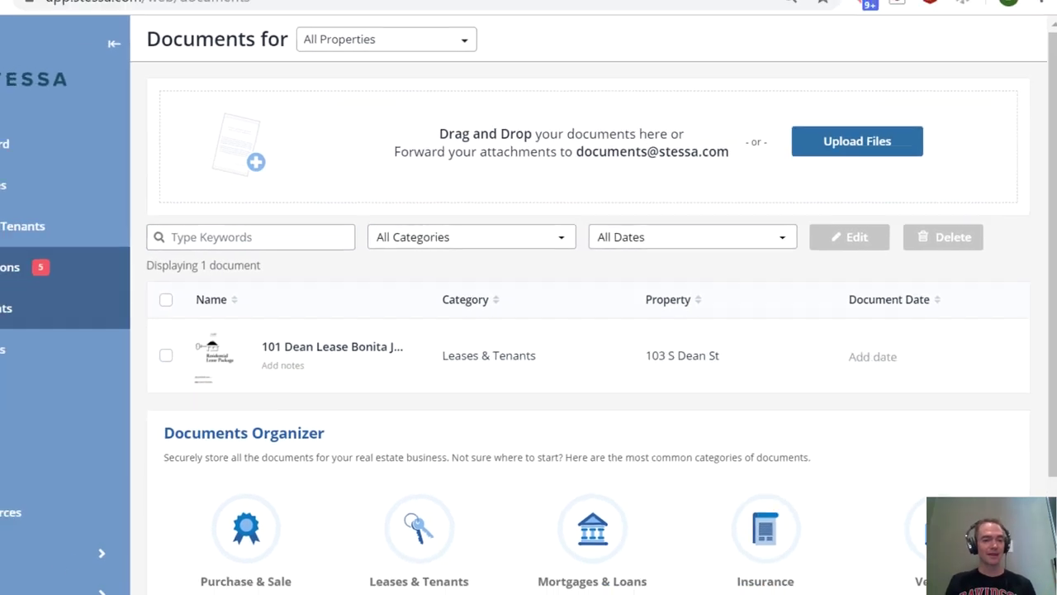
- Go to Transactions, which leads to the Securely Link Financial Accounts page
{"action": "left_click", "coordinate": [7, 280]}
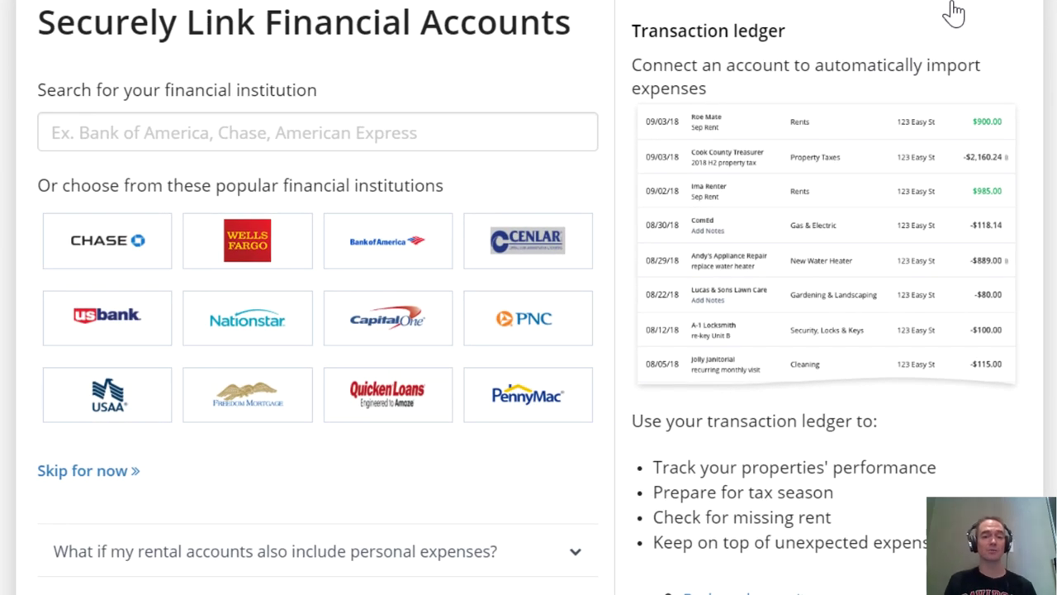
- Begin linking a Bank of America account and entering its passcode
{"action": "left_click", "coordinate": [390, 257]}
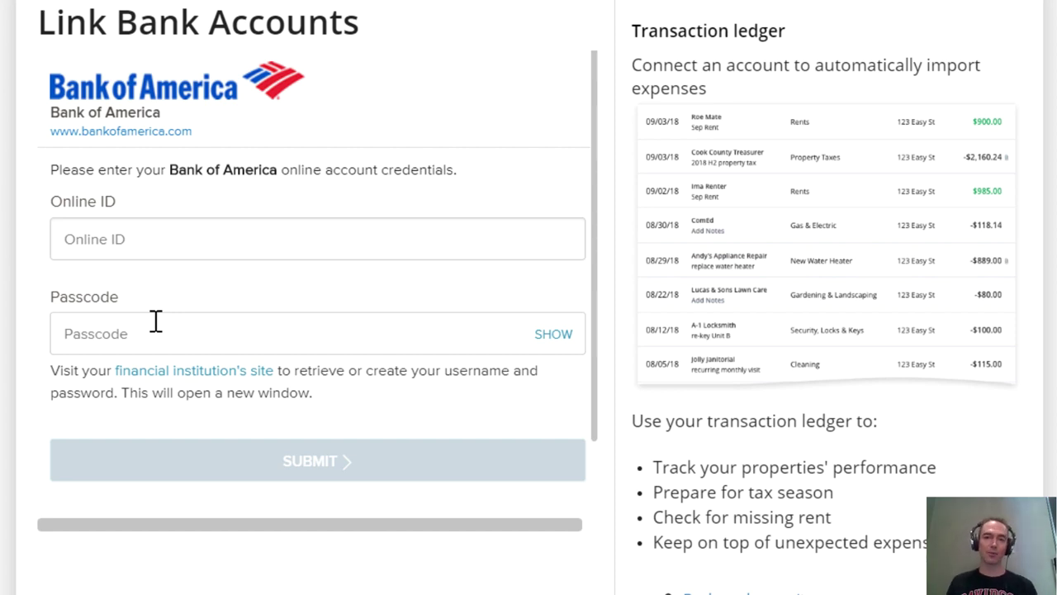
{"action": "left_click", "coordinate": [90, 319]}
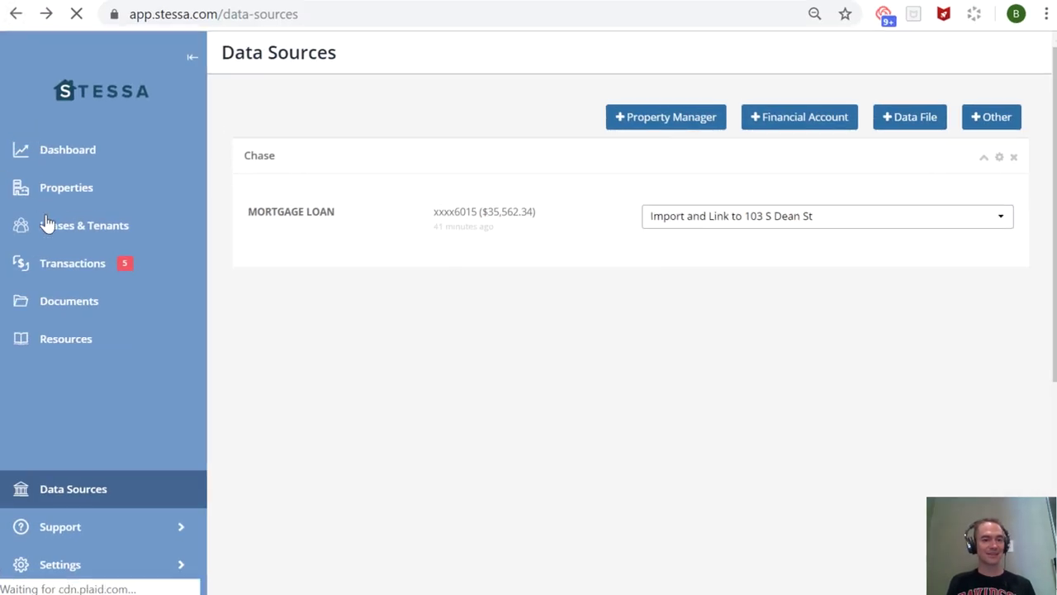
- Scroll through all 13 transactions, including imported Chase mortgage payments and late charges
{"action": "left_click", "coordinate": [61, 277]}
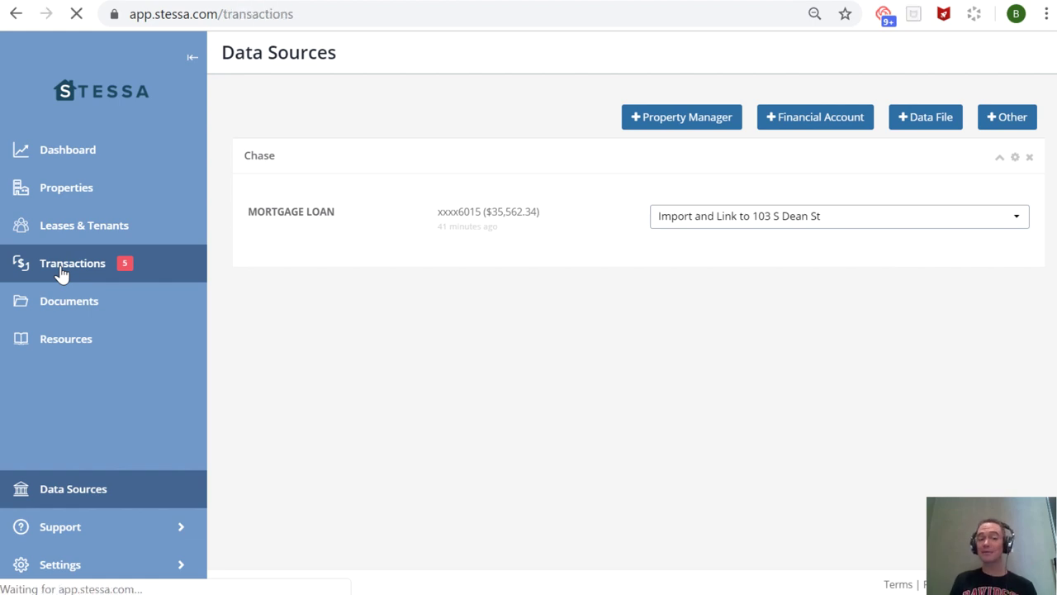
{"action": "scroll", "coordinate": [472, 350], "scroll_direction": "down", "scroll_amount": 3}
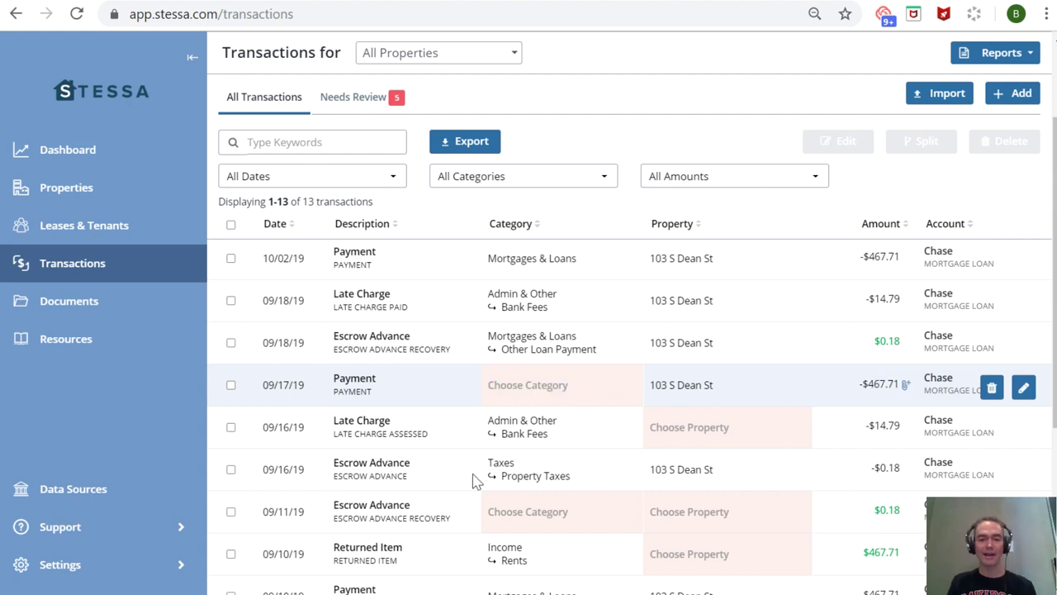
{"action": "scroll", "coordinate": [632, 512], "scroll_direction": "down", "scroll_amount": 1}
{"action": "scroll", "coordinate": [632, 510], "scroll_direction": "up", "scroll_amount": 1}
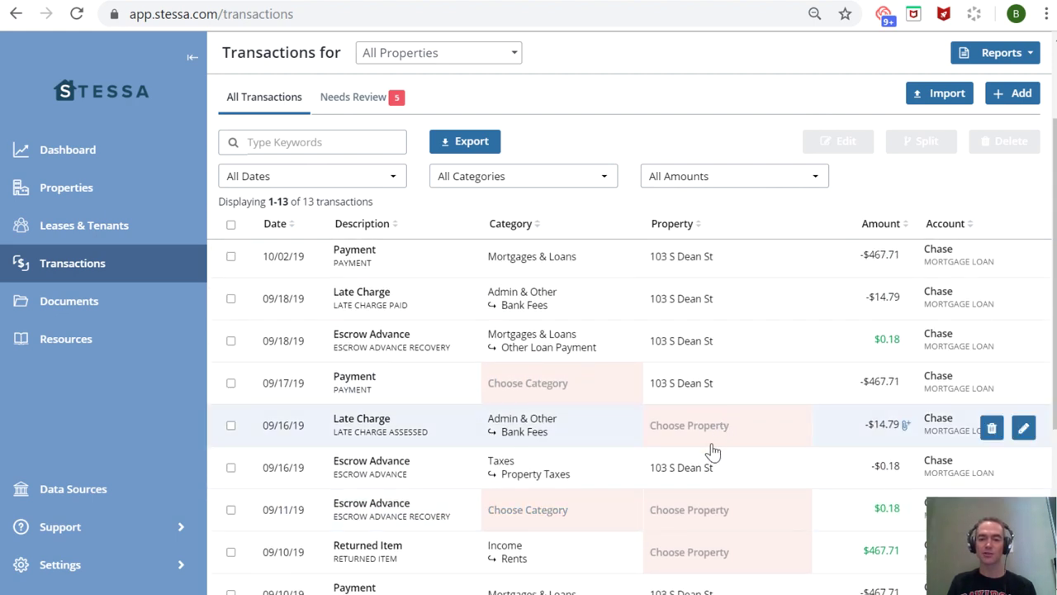
{"action": "scroll", "coordinate": [694, 360], "scroll_direction": "up", "scroll_amount": 2}
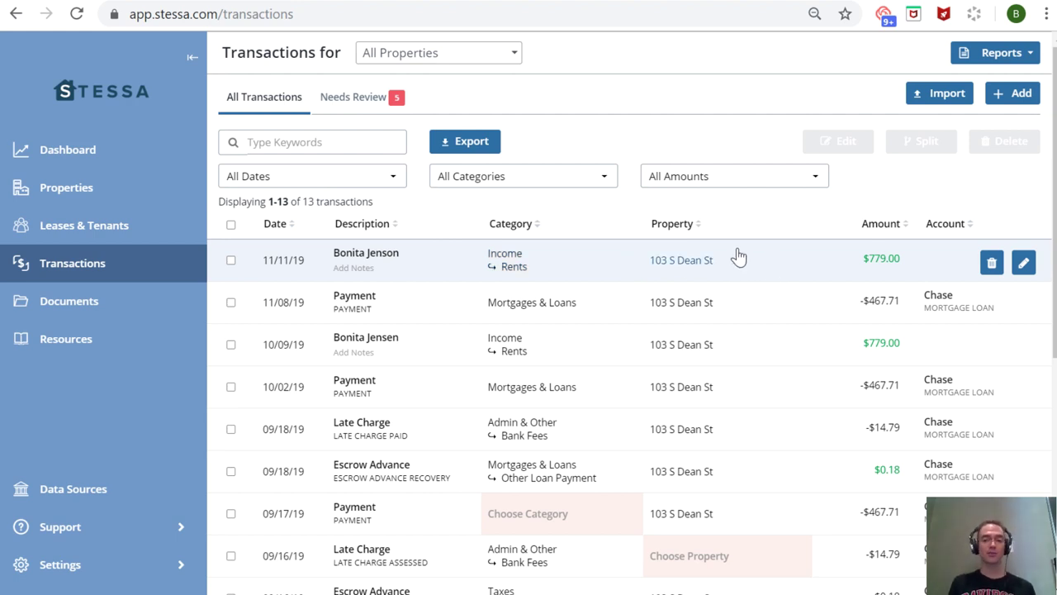
{"action": "scroll", "coordinate": [637, 323], "scroll_direction": "down", "scroll_amount": 3}
{"action": "left_click", "coordinate": [692, 425]}
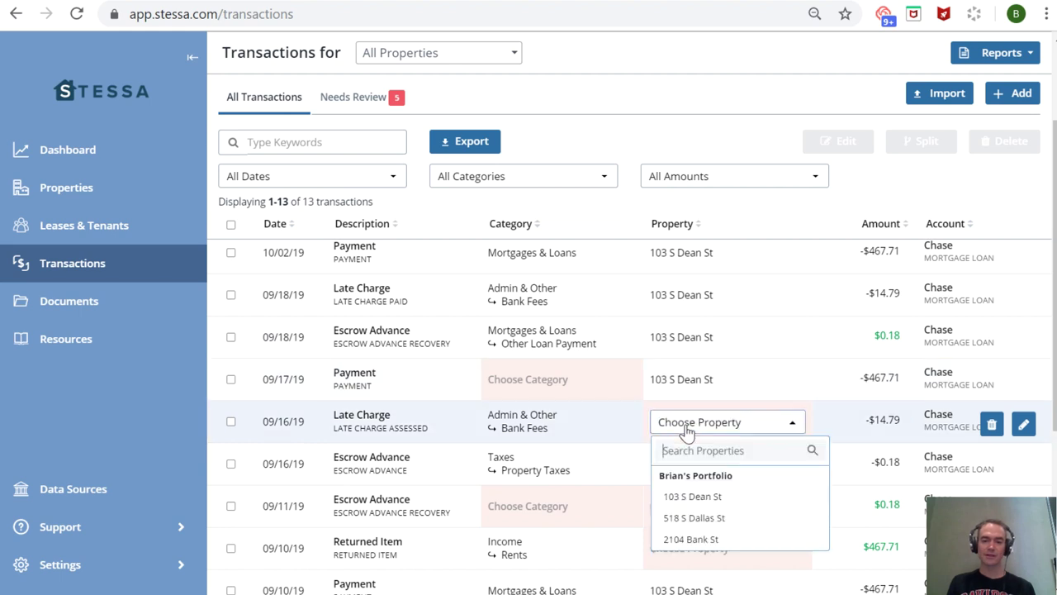
{"action": "left_click", "coordinate": [689, 497]}
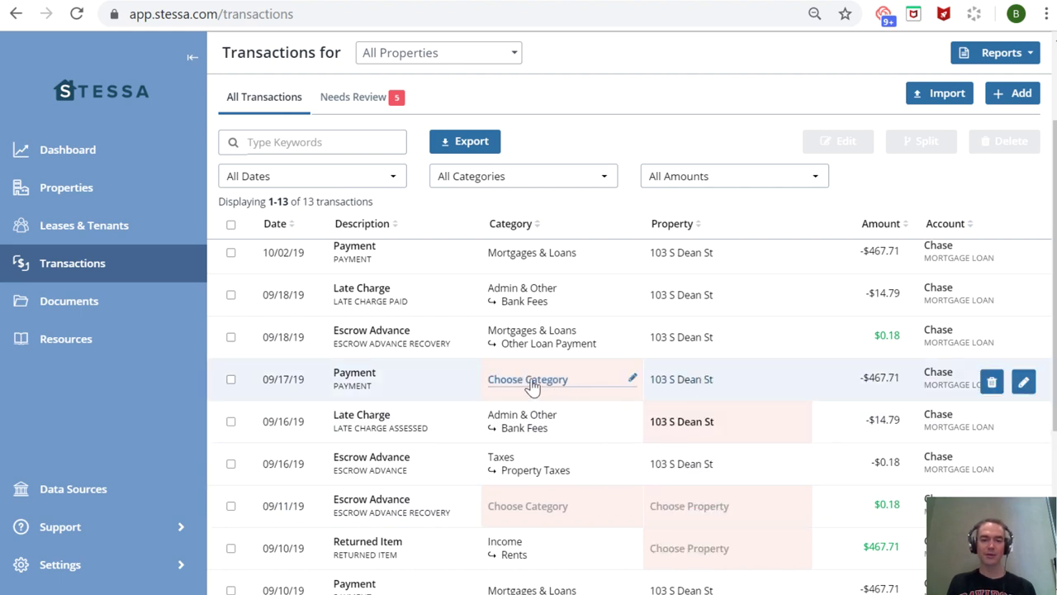
{"action": "left_click", "coordinate": [525, 379]}
{"action": "left_click", "coordinate": [516, 537]}
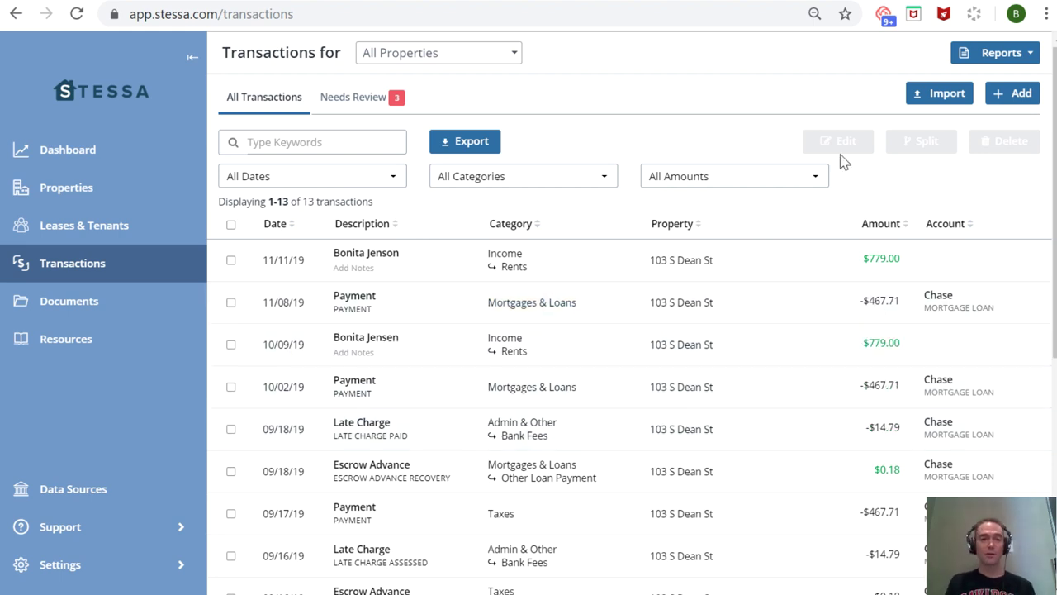
{"action": "left_click", "coordinate": [1019, 53]}
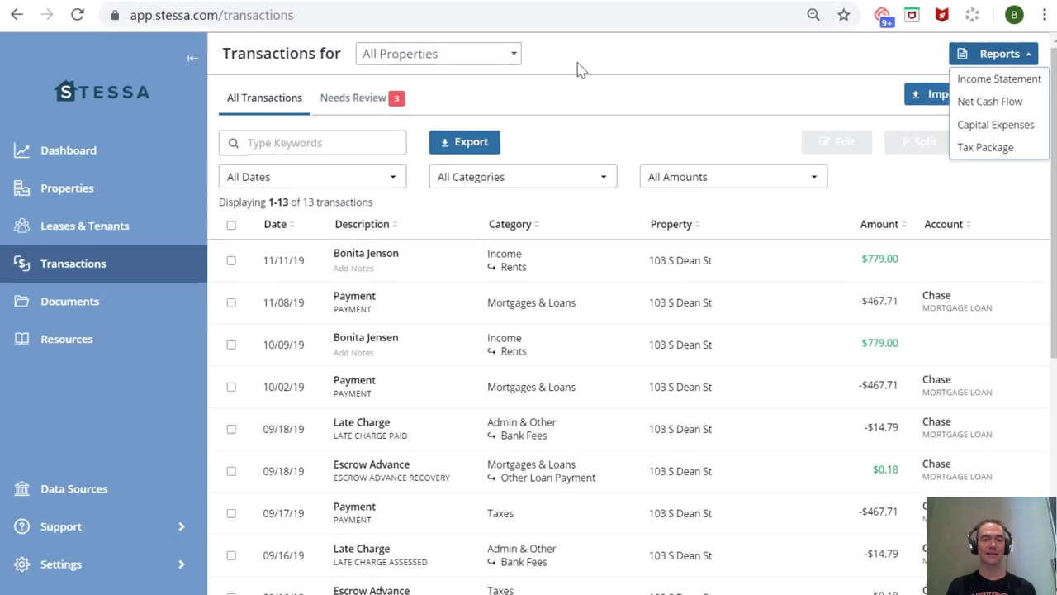
{"action": "left_click", "coordinate": [465, 72]}
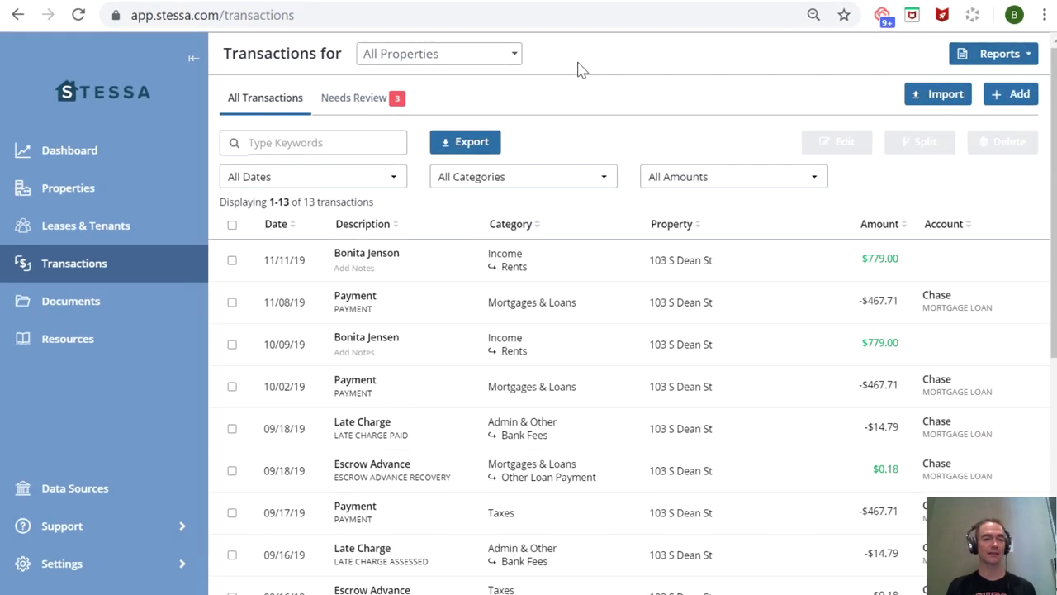
- Browse the Resources page's Rental Property Tax Guide, tax deductions and checklist cards
{"action": "left_click", "coordinate": [60, 351]}
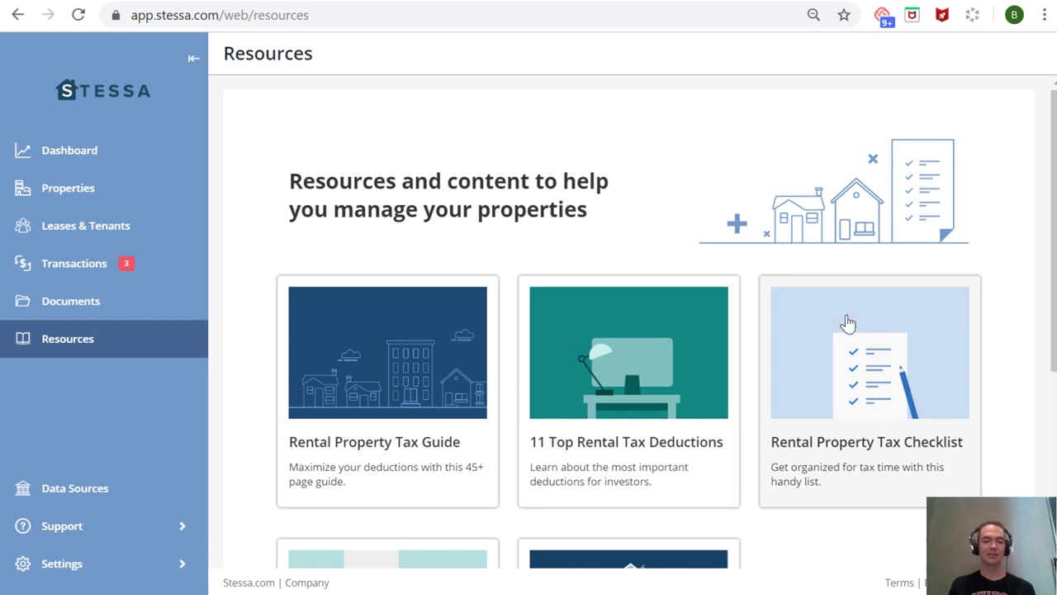
{"action": "scroll", "coordinate": [463, 424], "scroll_direction": "down", "scroll_amount": 2}
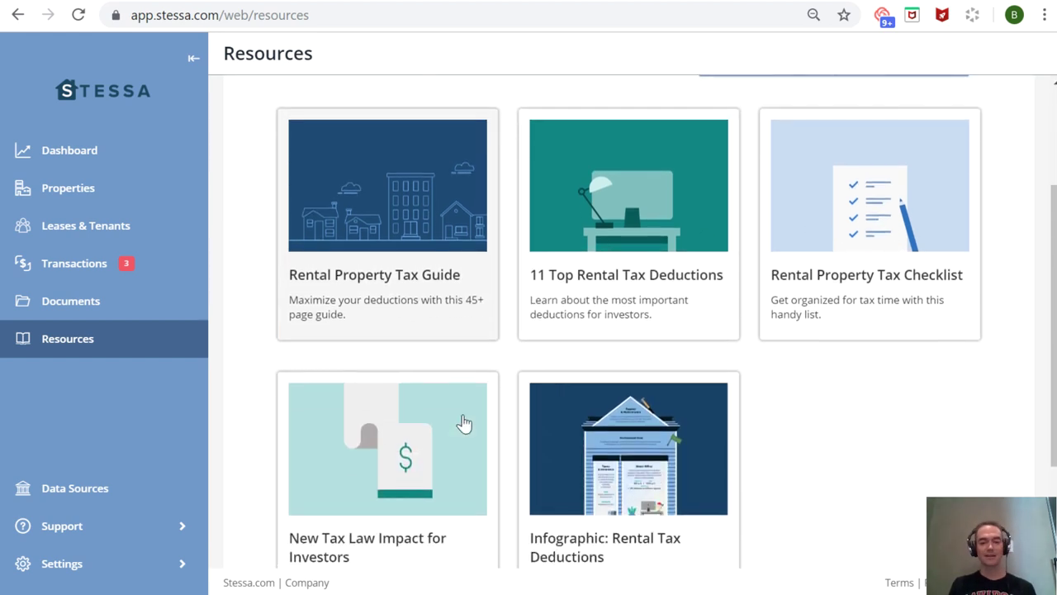
{"action": "scroll", "coordinate": [463, 423], "scroll_direction": "up", "scroll_amount": 2}
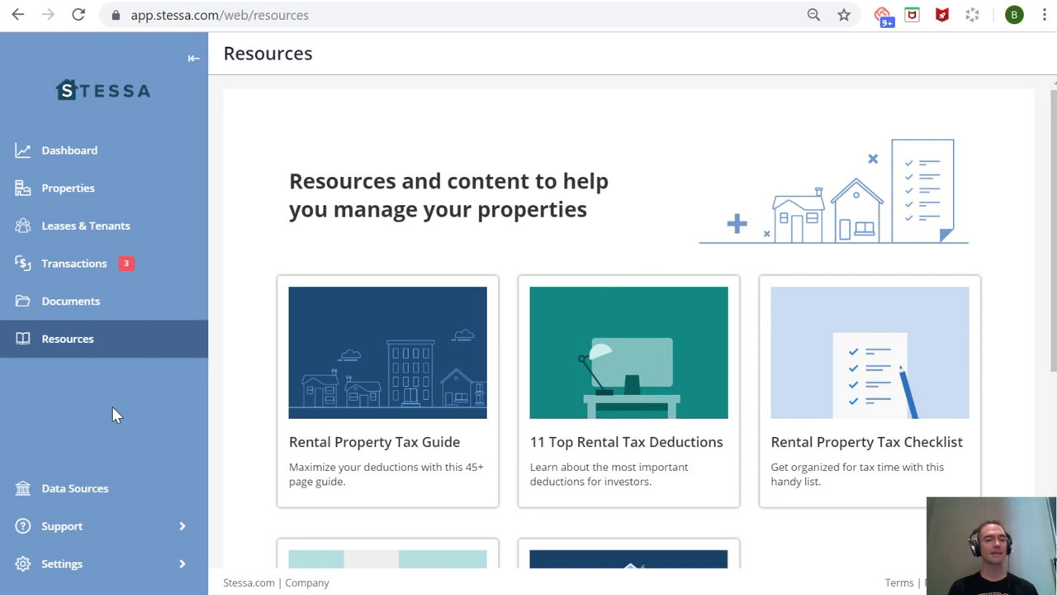
- Check the portfolio dashboard, then return to the 13 transactions with 3 needing review
{"action": "left_click", "coordinate": [62, 163]}
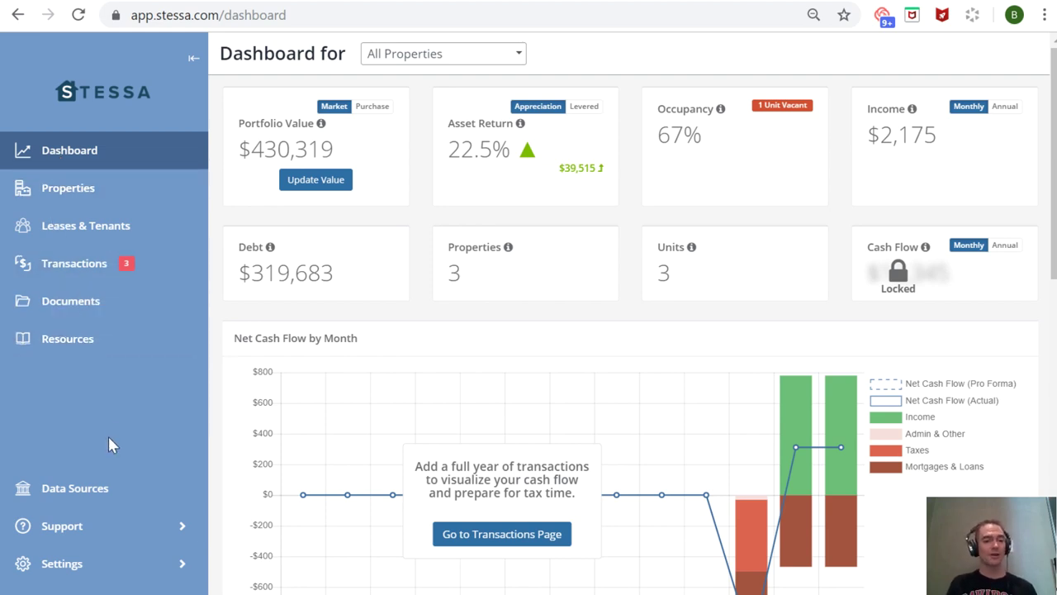
{"action": "left_click", "coordinate": [61, 272]}
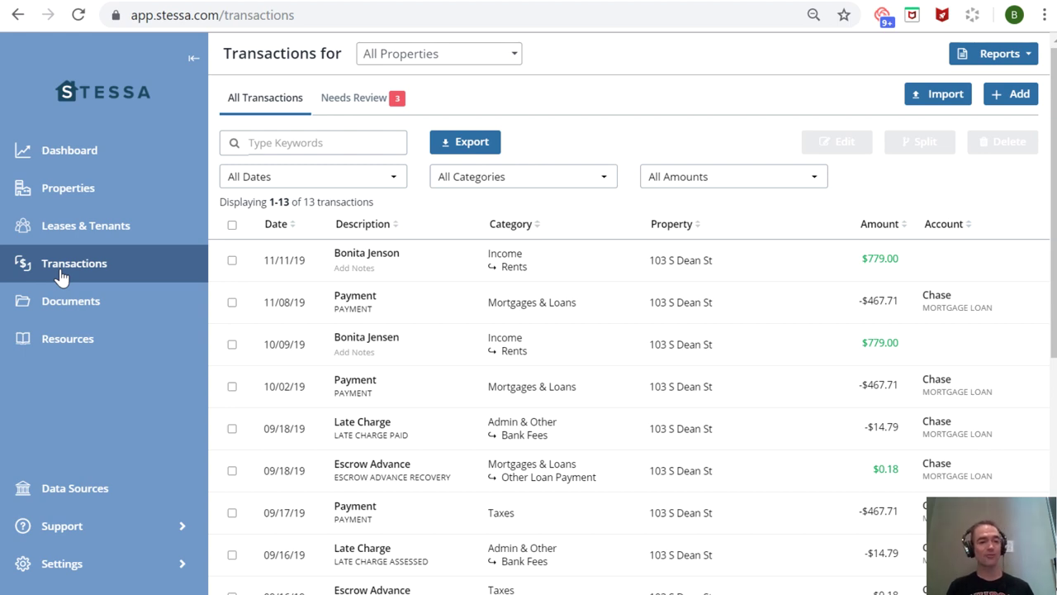
- Open the All Properties dashboard showing $430,319 value, $319,683 debt and the cash flow chart
{"action": "left_click", "coordinate": [60, 165]}
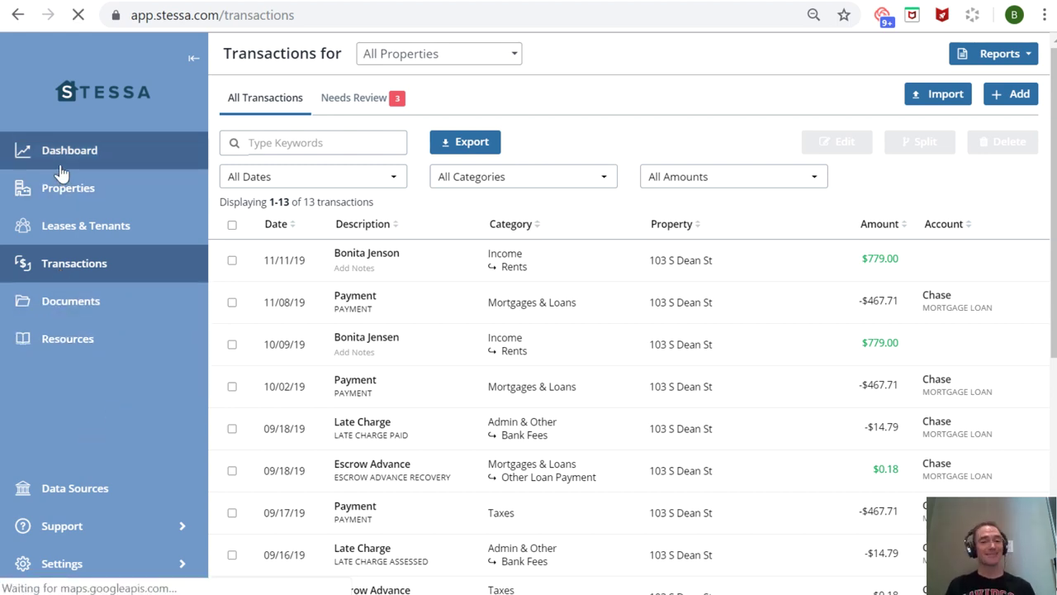